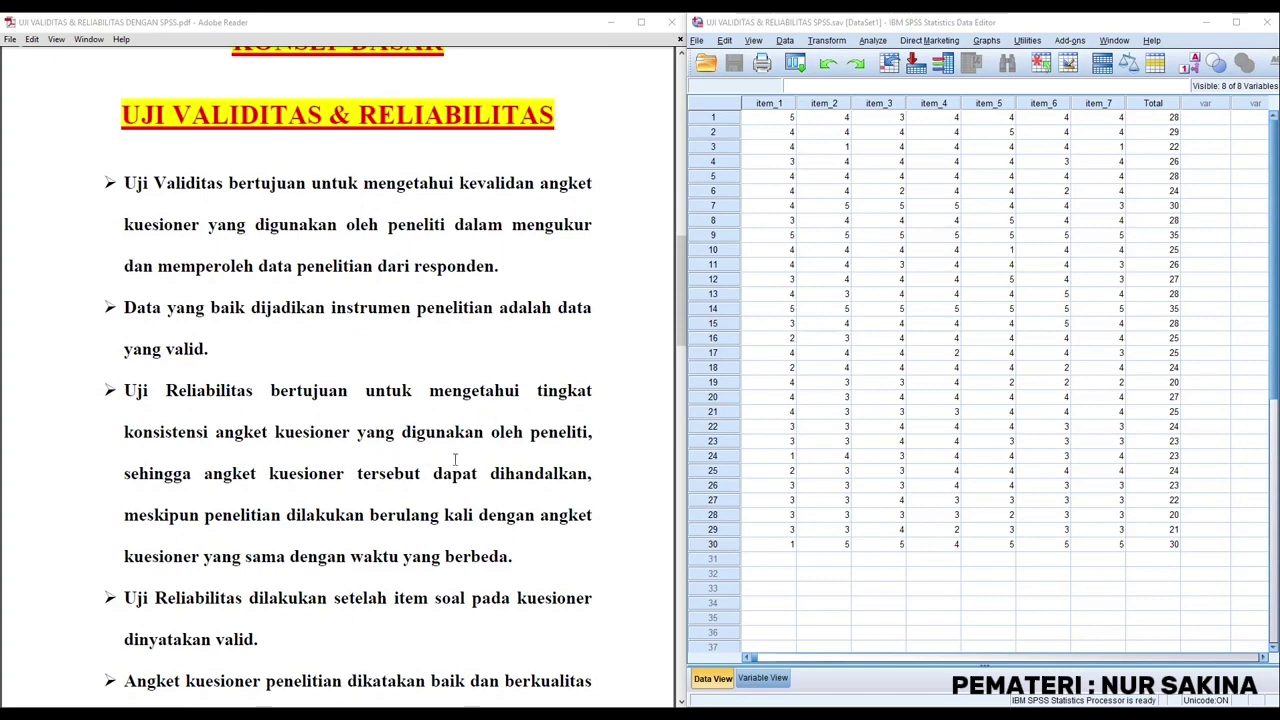
# - Read the basic concepts of validity and reliability testing in the PDF
pyautogui.scroll(-1, 538, 460)
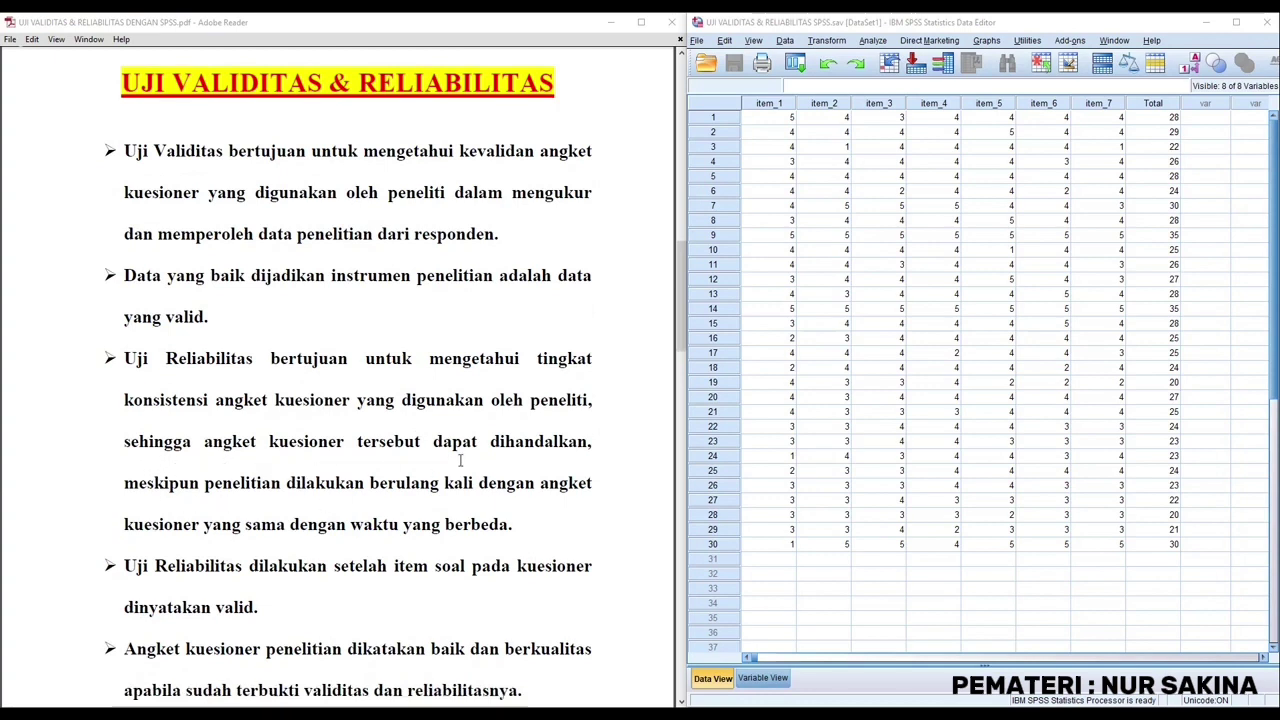
pyautogui.scroll(-2, 557, 460)
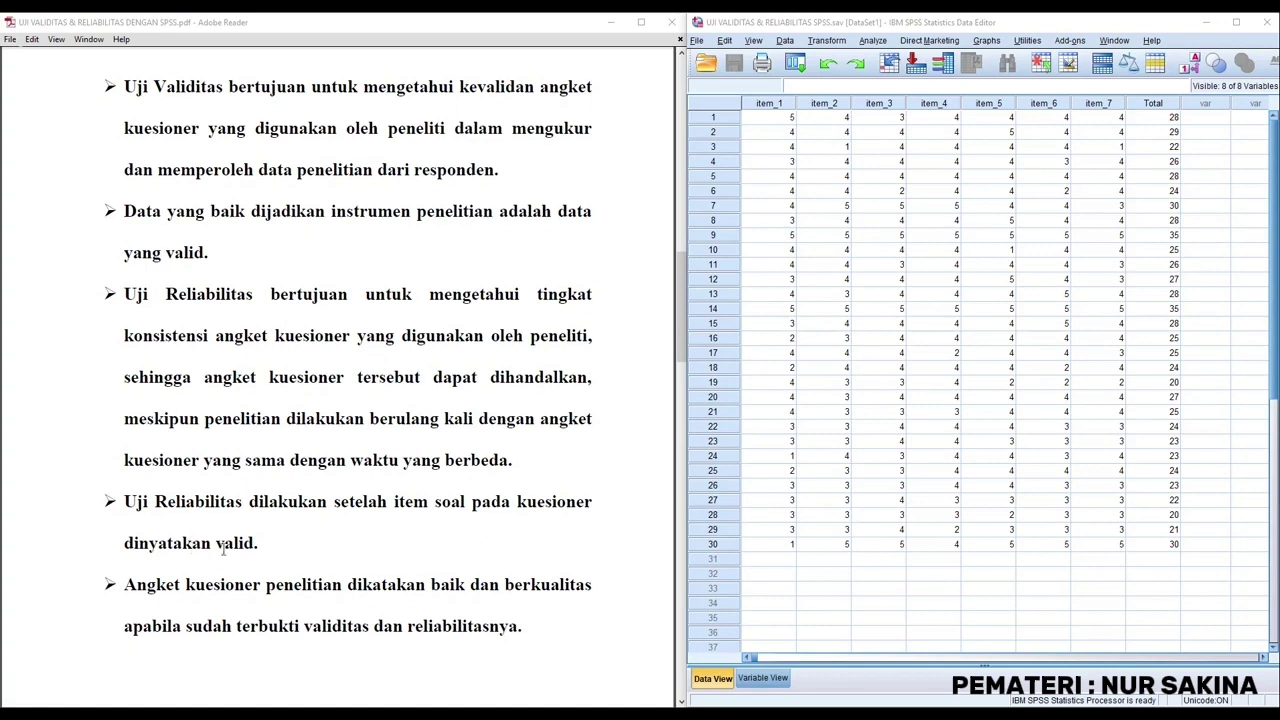
pyautogui.scroll(-1, 222, 547)
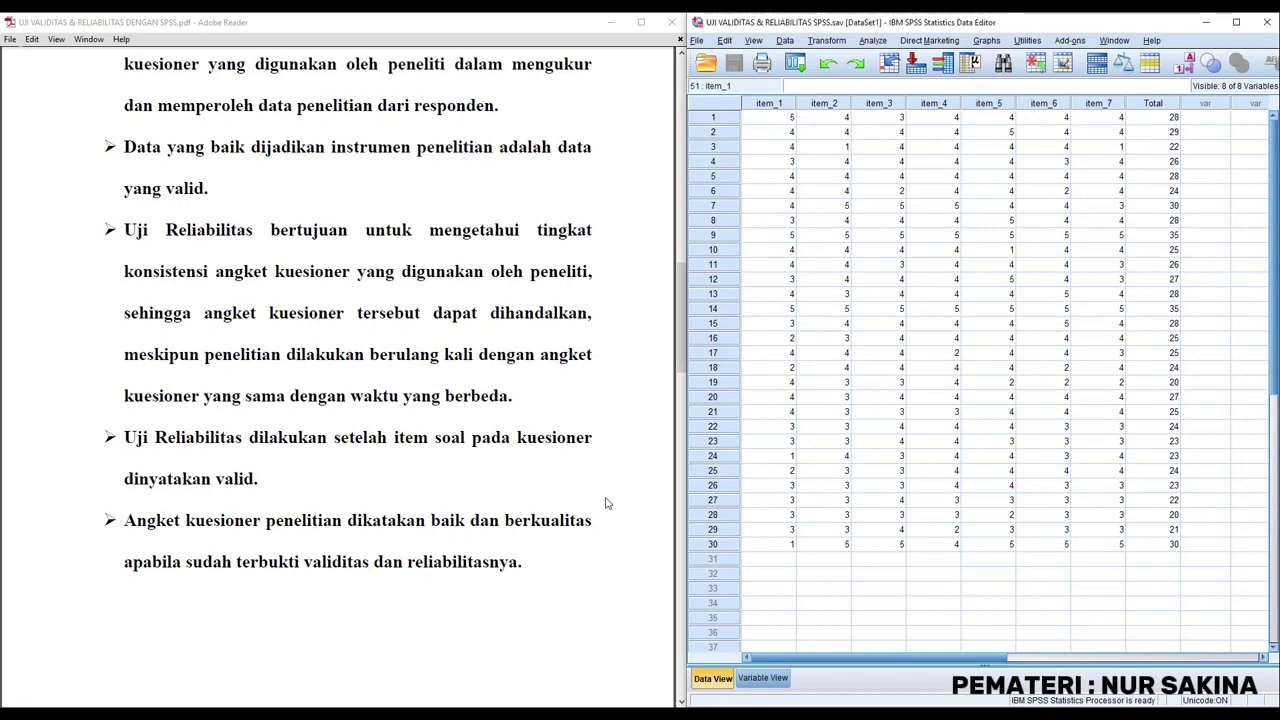
# - Maximize the SPSS Data Editor and review the 30 respondent rows, the item_1 to item_7 columns and the Total column
pyautogui.click(1236, 21)
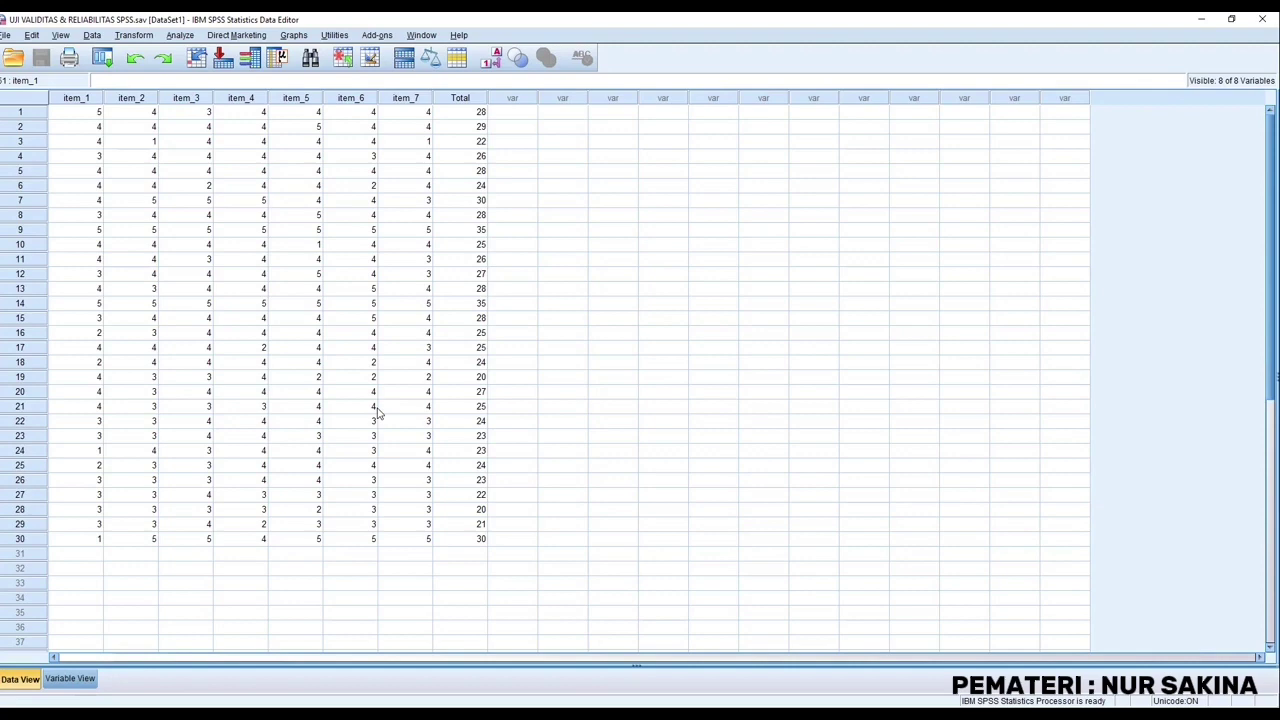
pyautogui.click(35, 543)
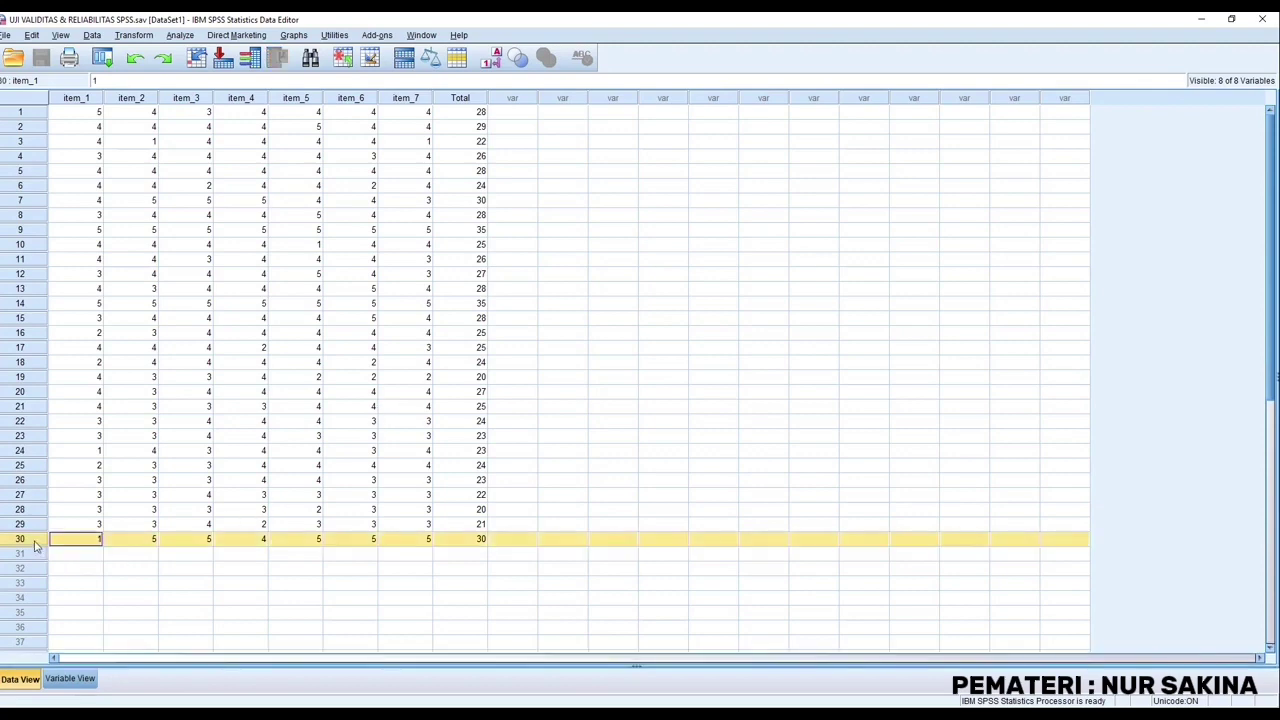
pyautogui.click(88, 103)
pyautogui.moveTo(88, 110); pyautogui.dragTo(416, 117)
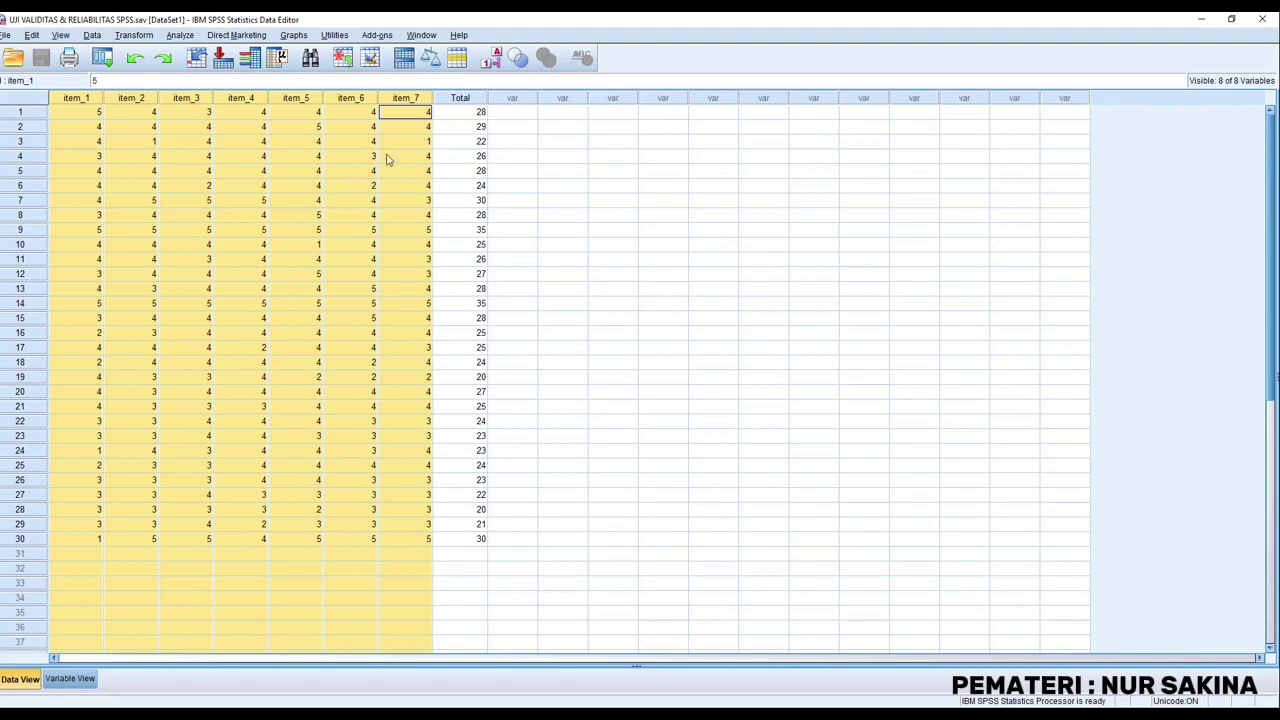
pyautogui.click(459, 114)
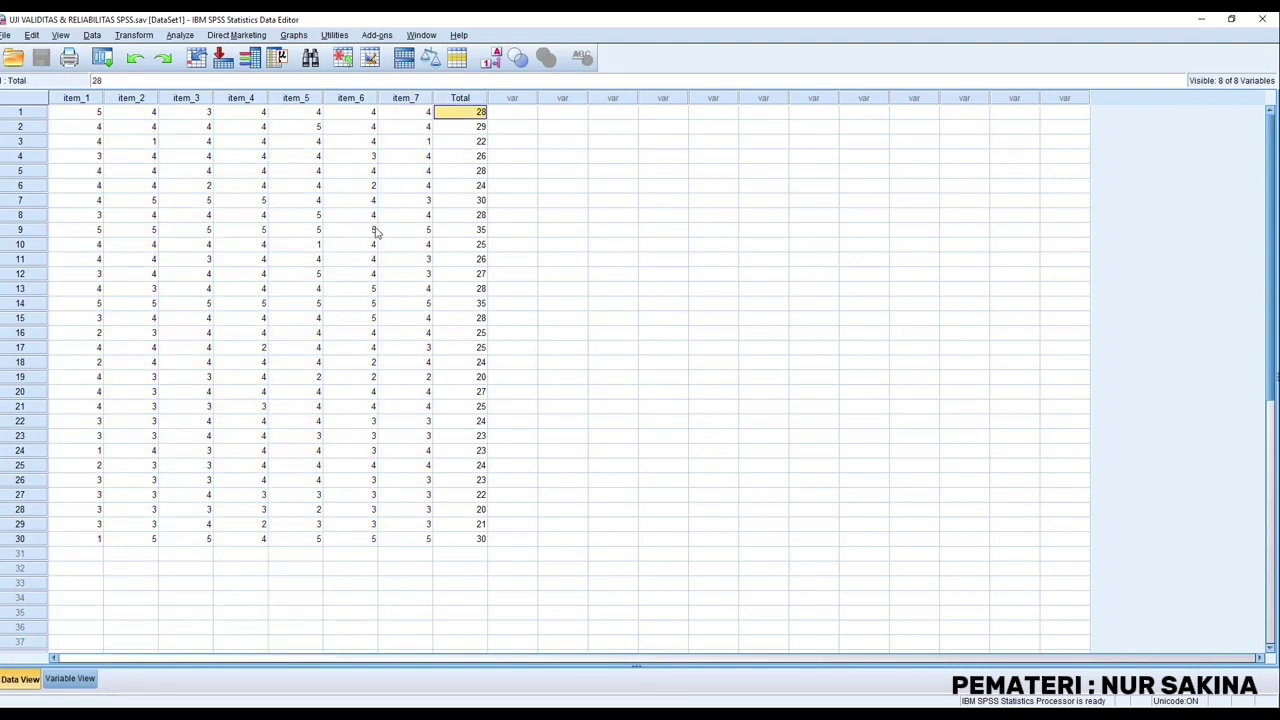
# - Run a two-tailed Pearson bivariate correlation on item_1 through item_7 and Total, with significant correlations flagged
pyautogui.click(181, 36)
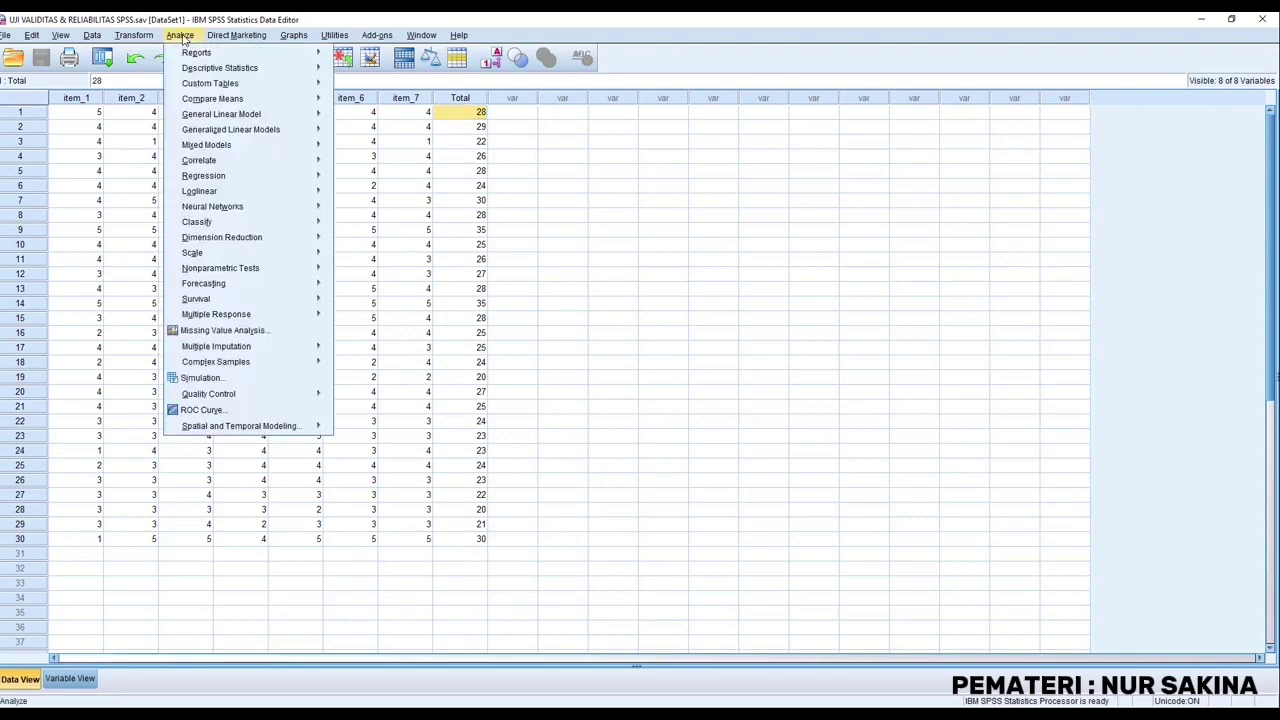
pyautogui.moveTo(198, 164)
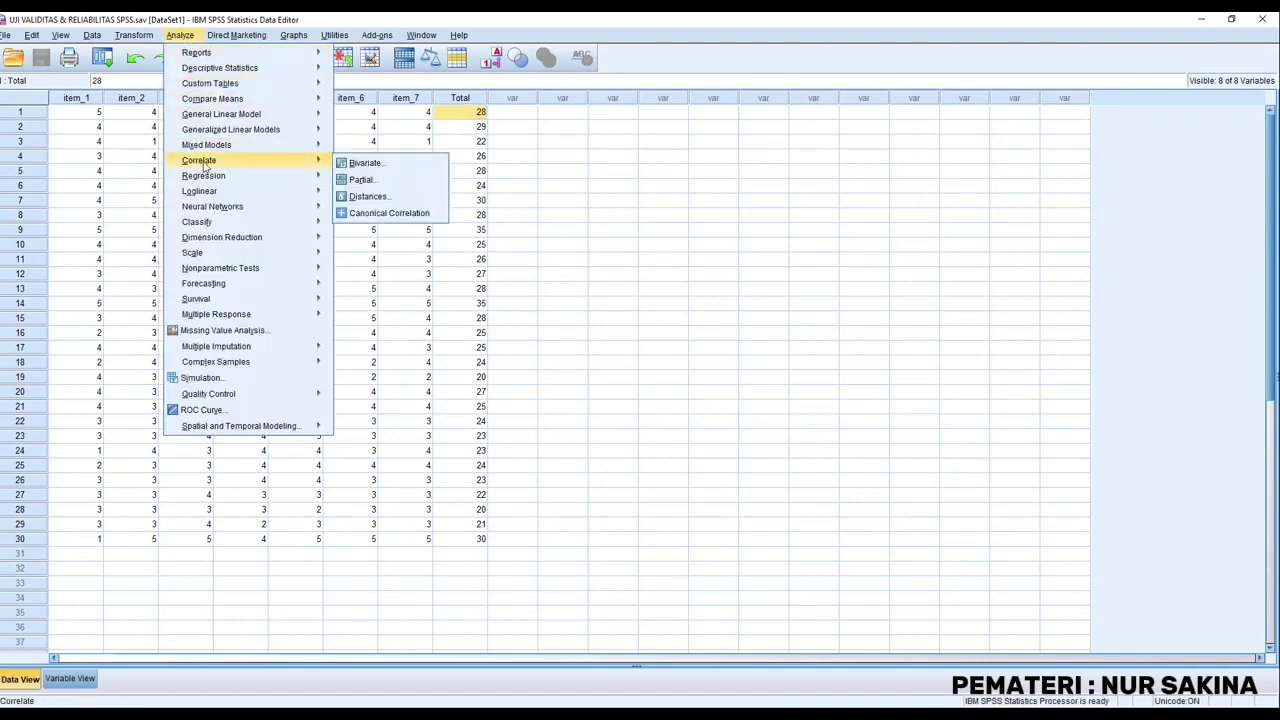
pyautogui.click(364, 163)
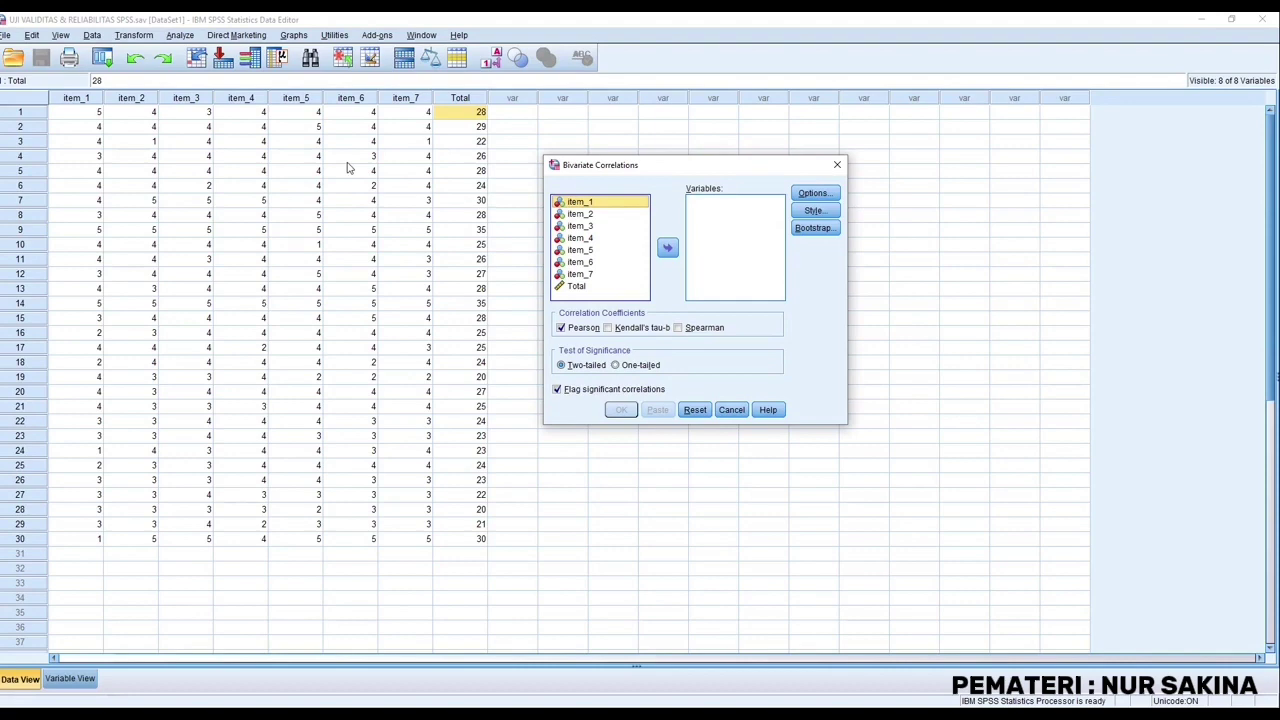
pyautogui.hotkey('ctrl', 'a')
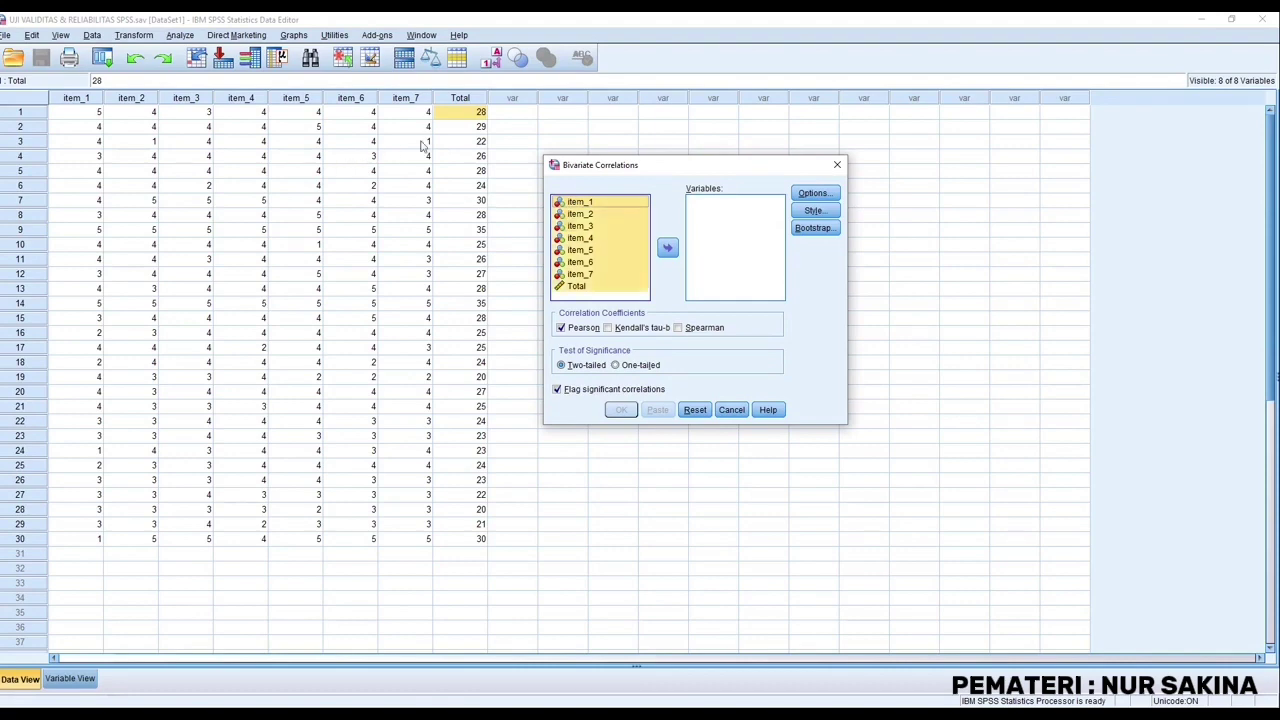
pyautogui.click(668, 248)
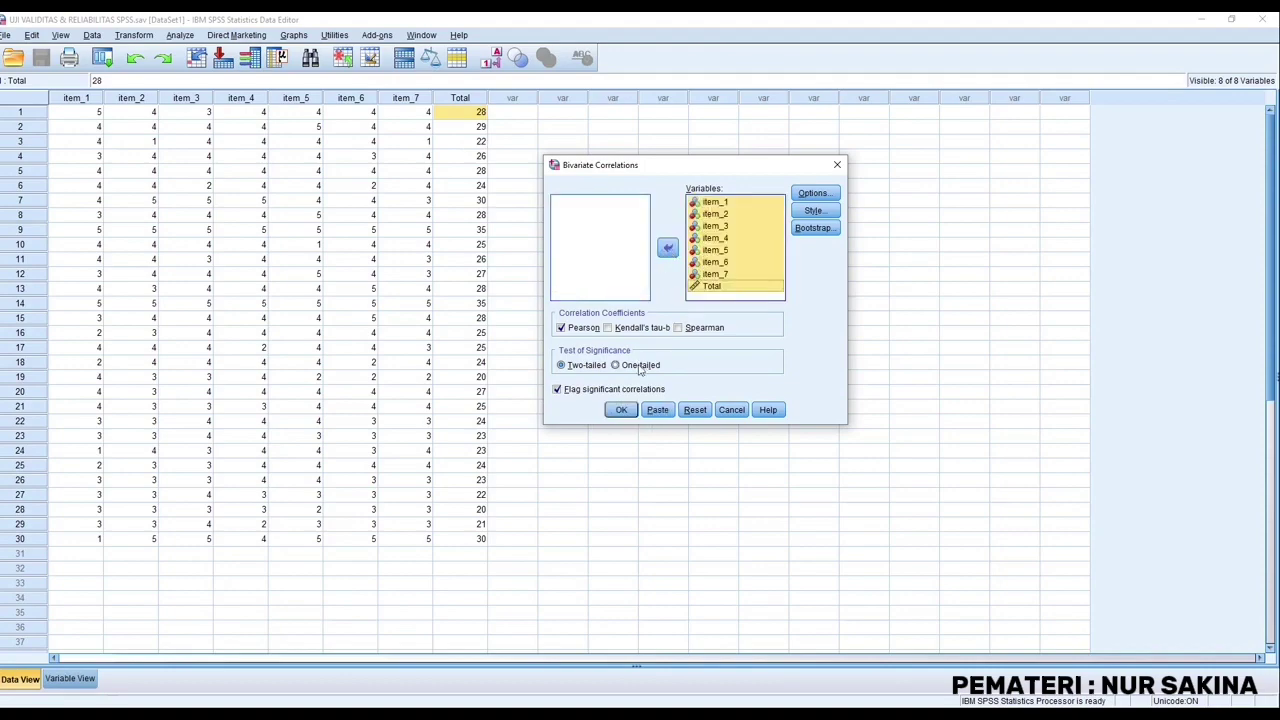
pyautogui.click(627, 410)
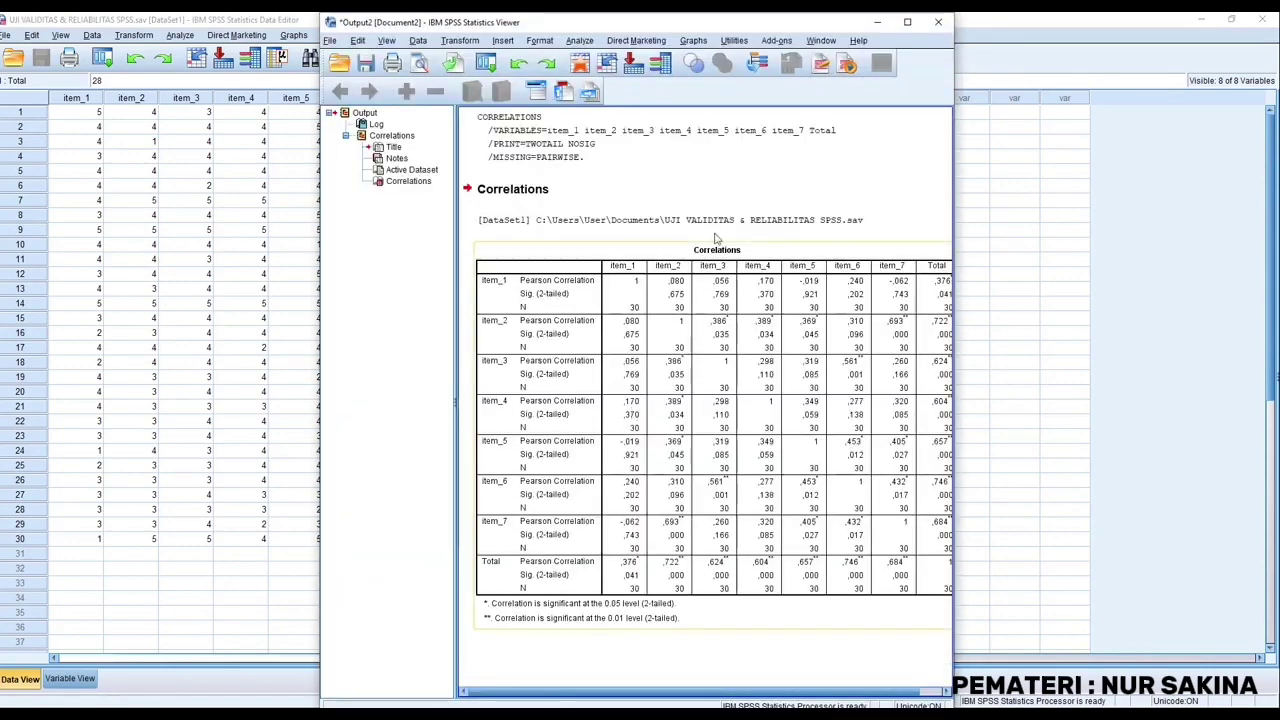
# - Place the output viewer beside the data and narrow its outline so the whole Correlations table fits, then select the table
pyautogui.moveTo(688, 25); pyautogui.dragTo(1019, 30)
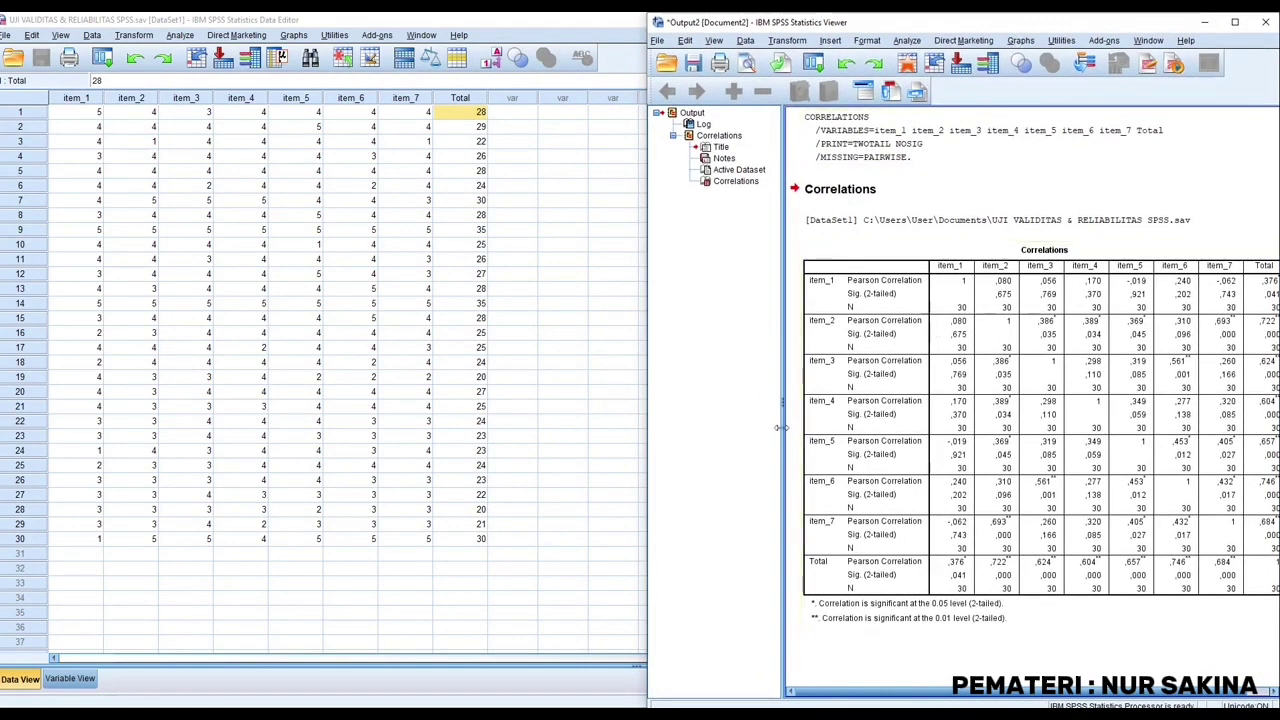
pyautogui.moveTo(781, 428); pyautogui.dragTo(737, 425)
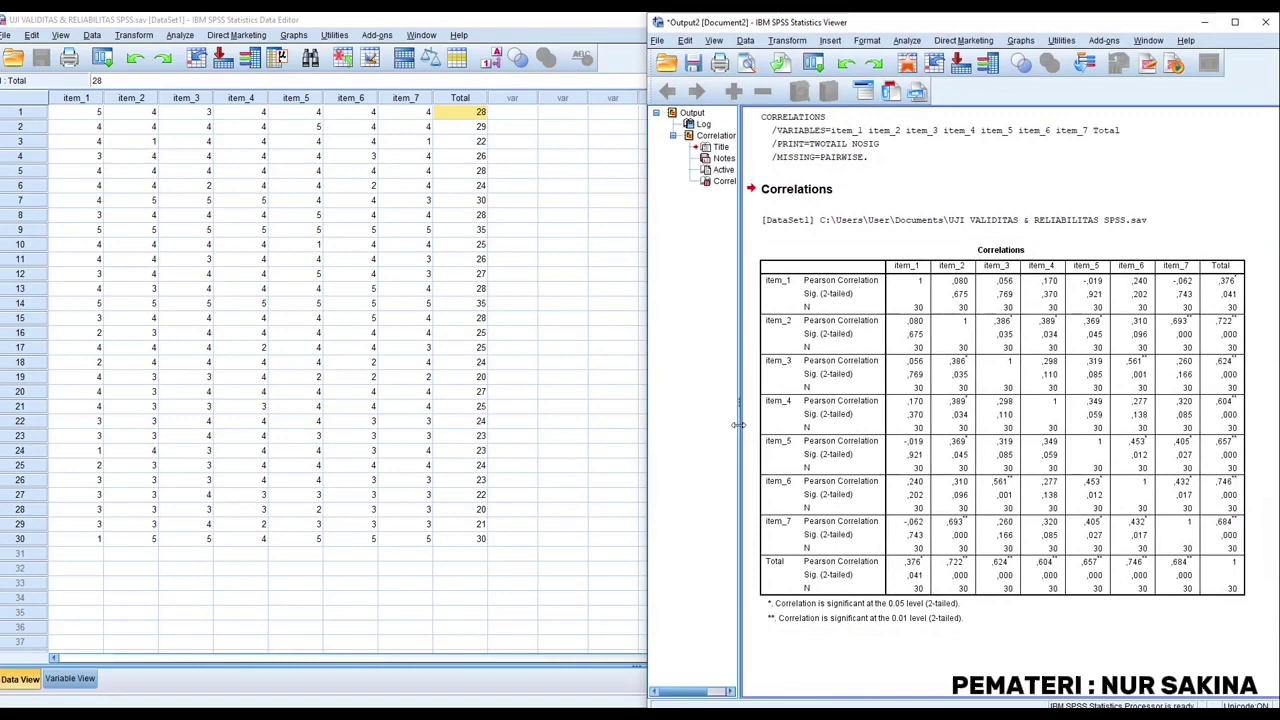
pyautogui.click(980, 443)
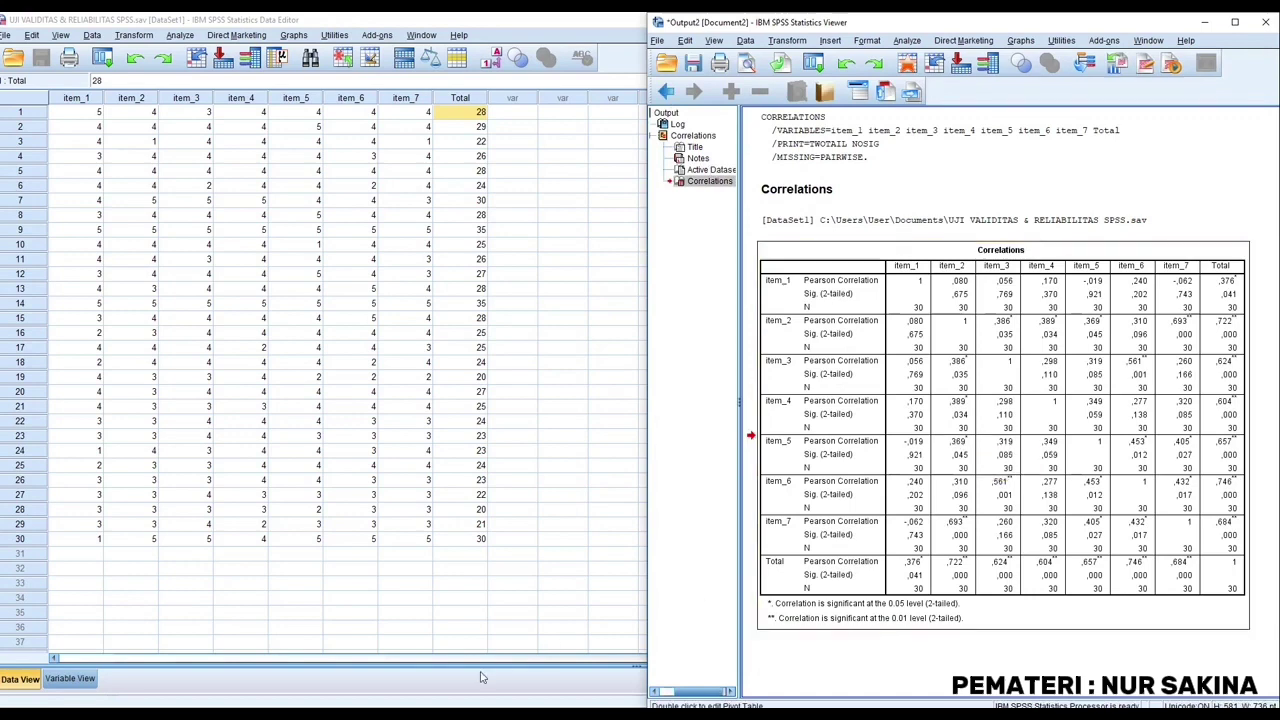
# - Switch to the PDF in Adobe Reader and compare the validity test criteria with the Correlations table in the SPSS output
pyautogui.moveTo(240, 714)
pyautogui.click(257, 664)
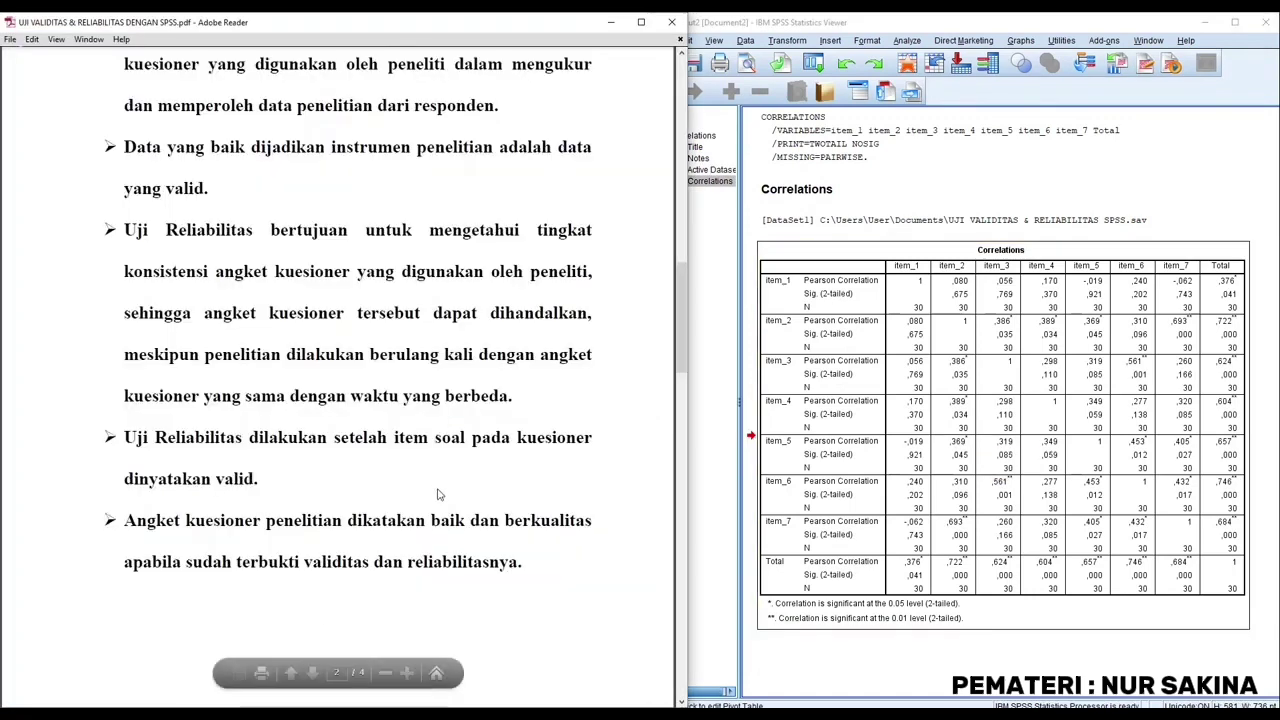
pyautogui.scroll(-10, 438, 493)
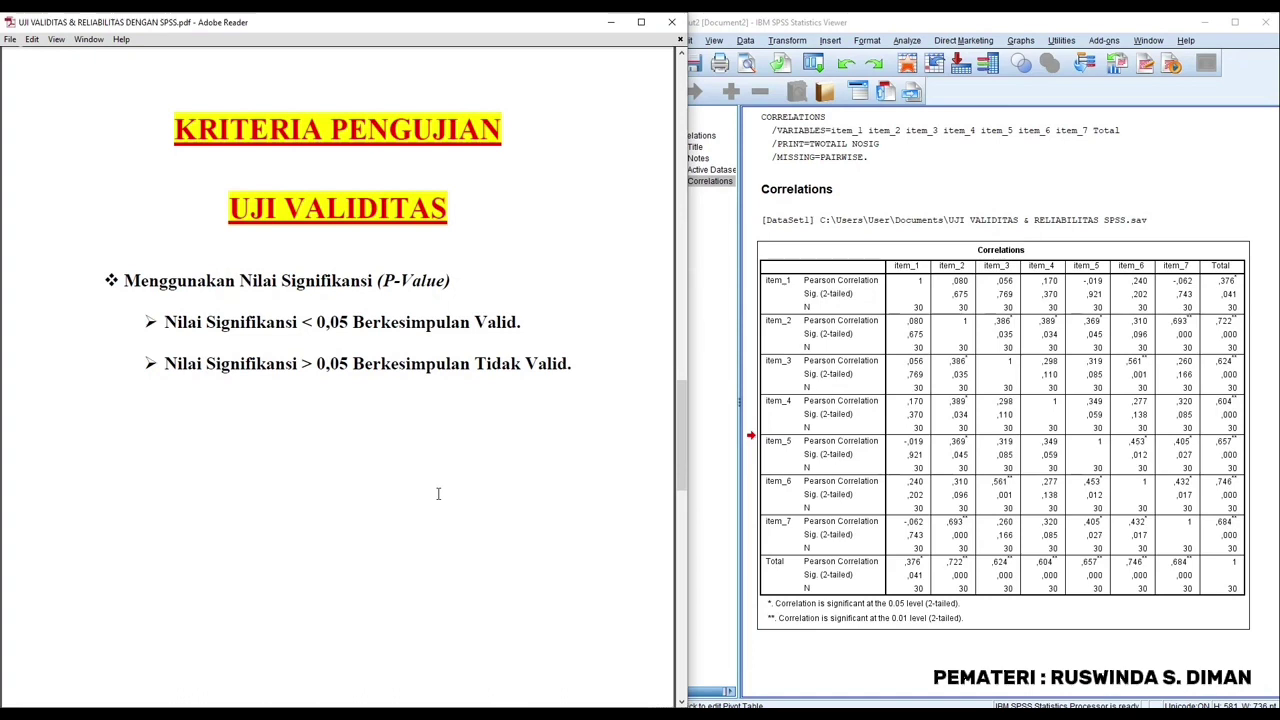
pyautogui.click(971, 509)
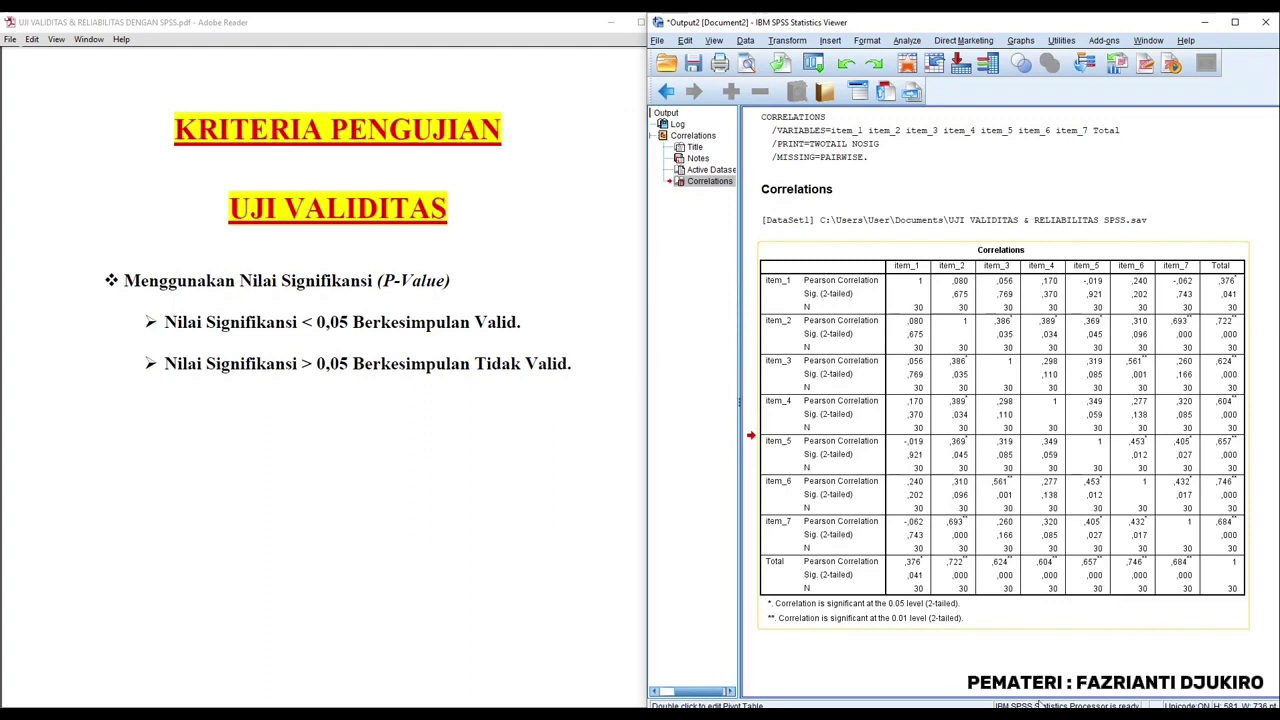
# - Run a Reliability Analysis with the Alpha model on item_1 through item_7, leaving Total out of the items
pyautogui.click(907, 41)
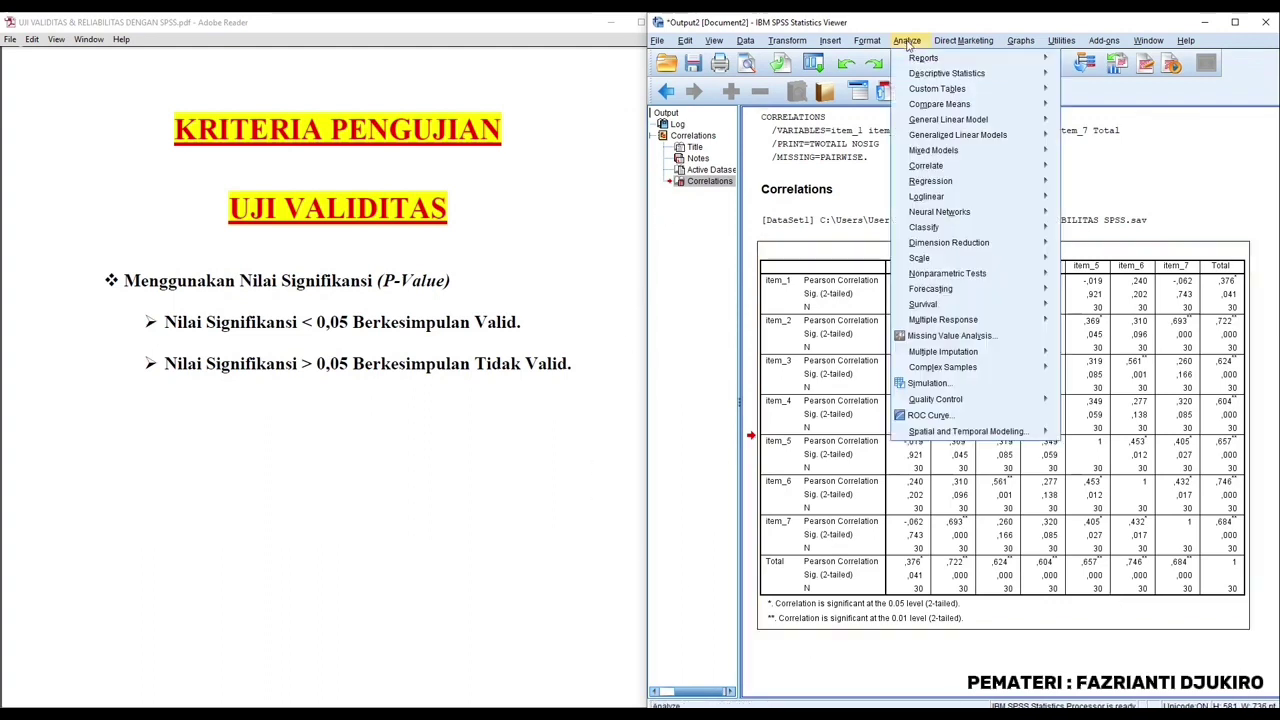
pyautogui.moveTo(943, 259)
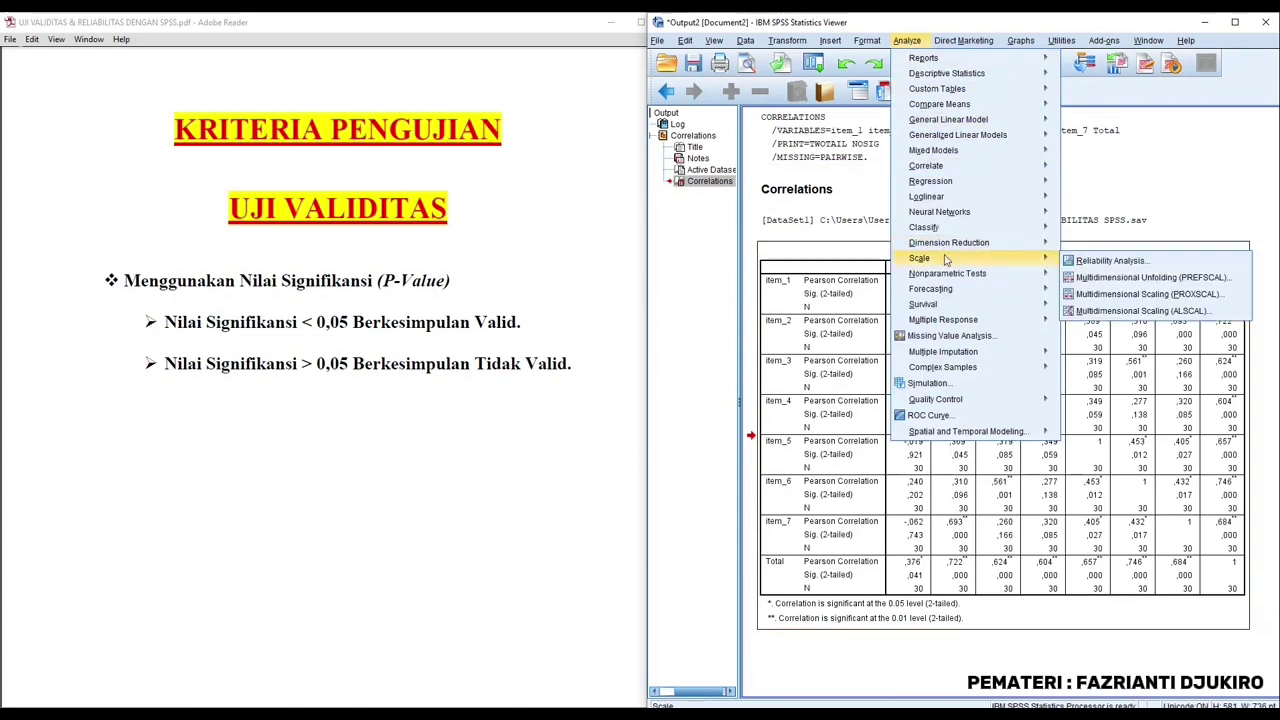
pyautogui.moveTo(1048, 272)
pyautogui.click(1090, 262)
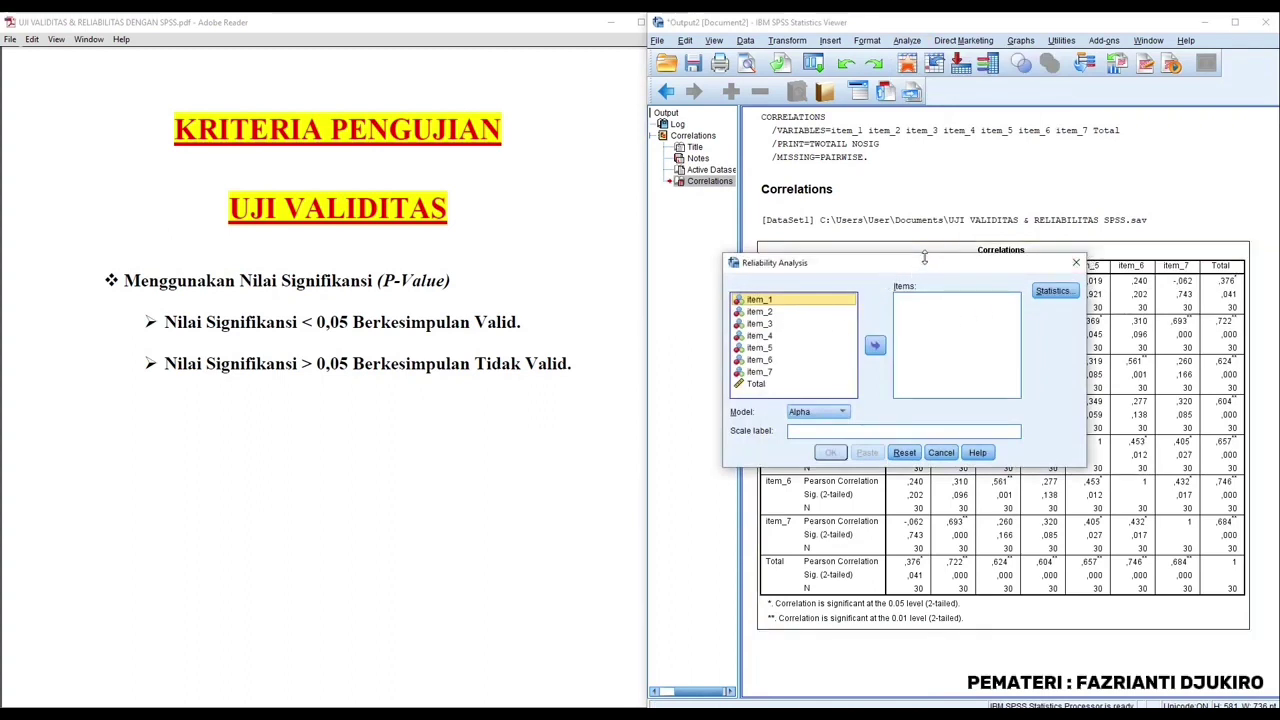
pyautogui.moveTo(926, 272); pyautogui.dragTo(983, 210)
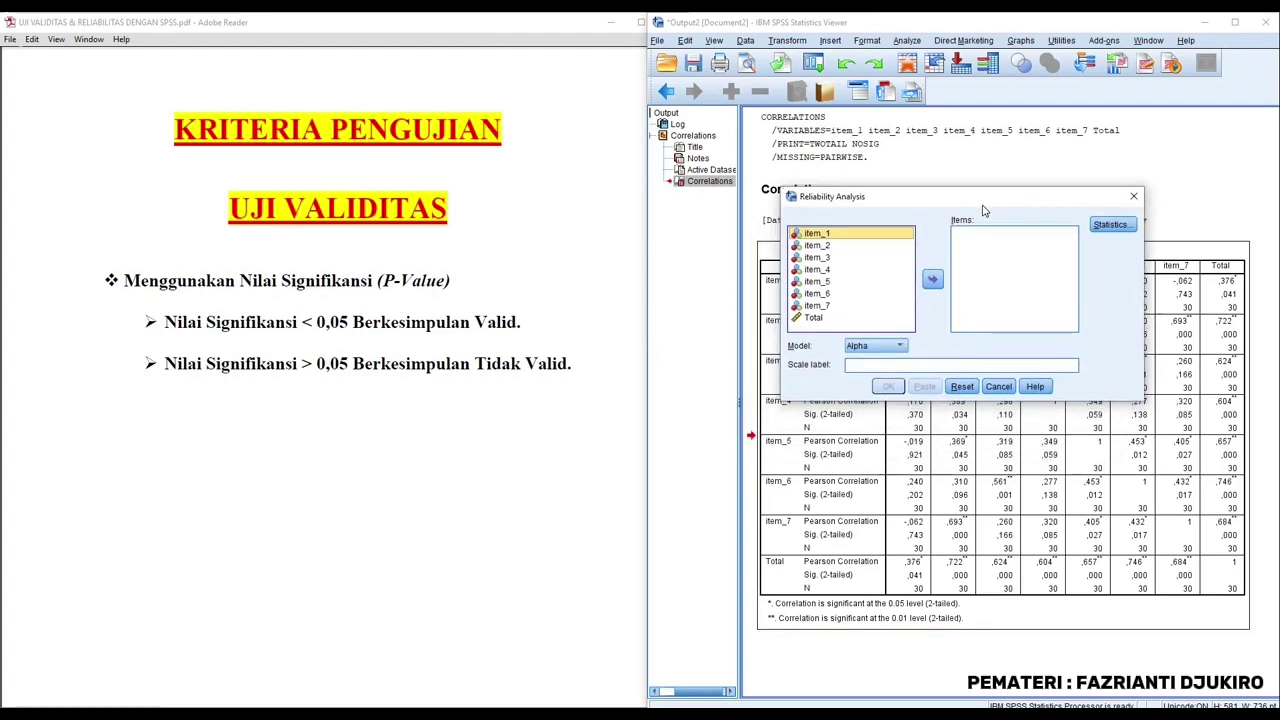
pyautogui.hotkey('shift', 'End')
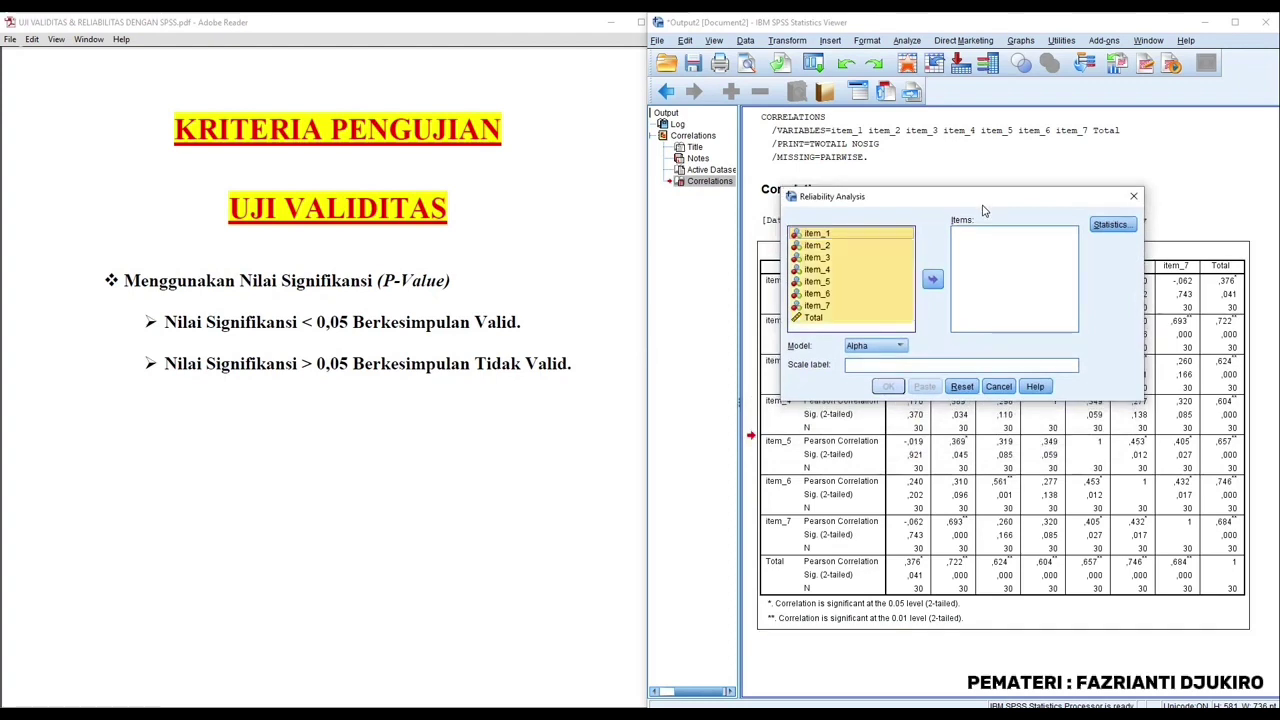
pyautogui.click(932, 281)
pyautogui.doubleClick(980, 317)
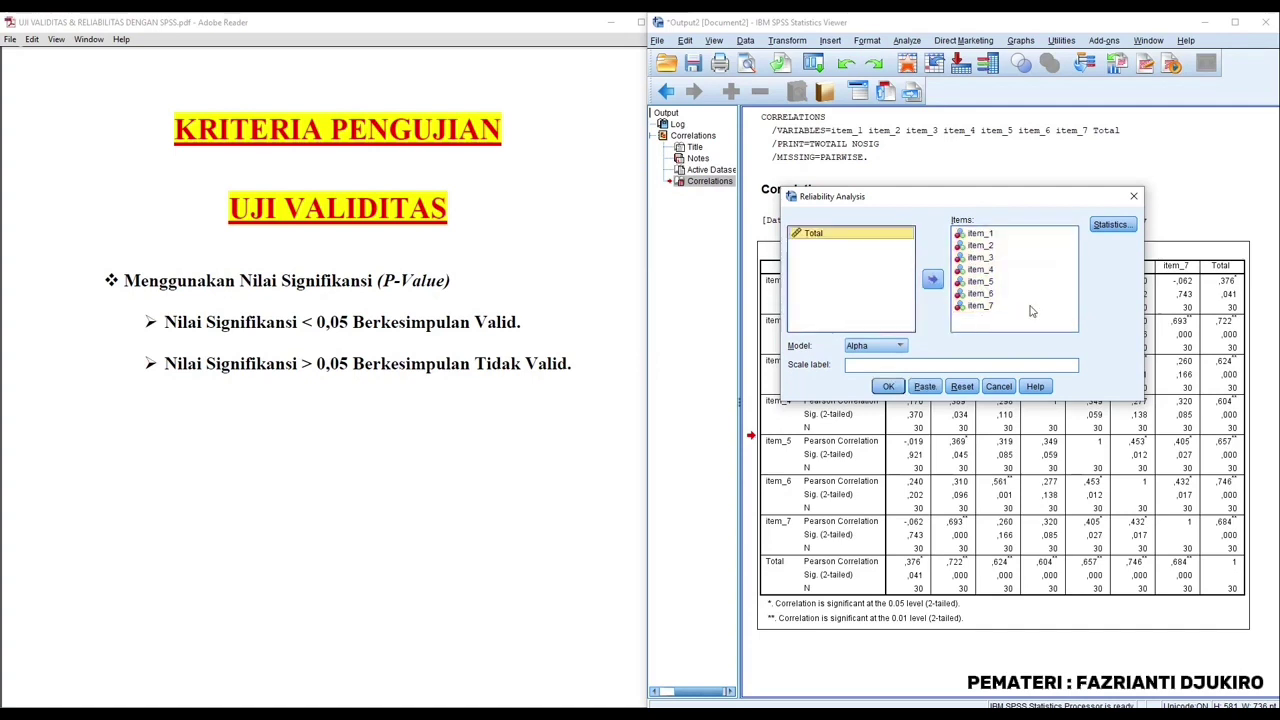
pyautogui.click(890, 389)
pyautogui.scroll(-1, 1037, 412)
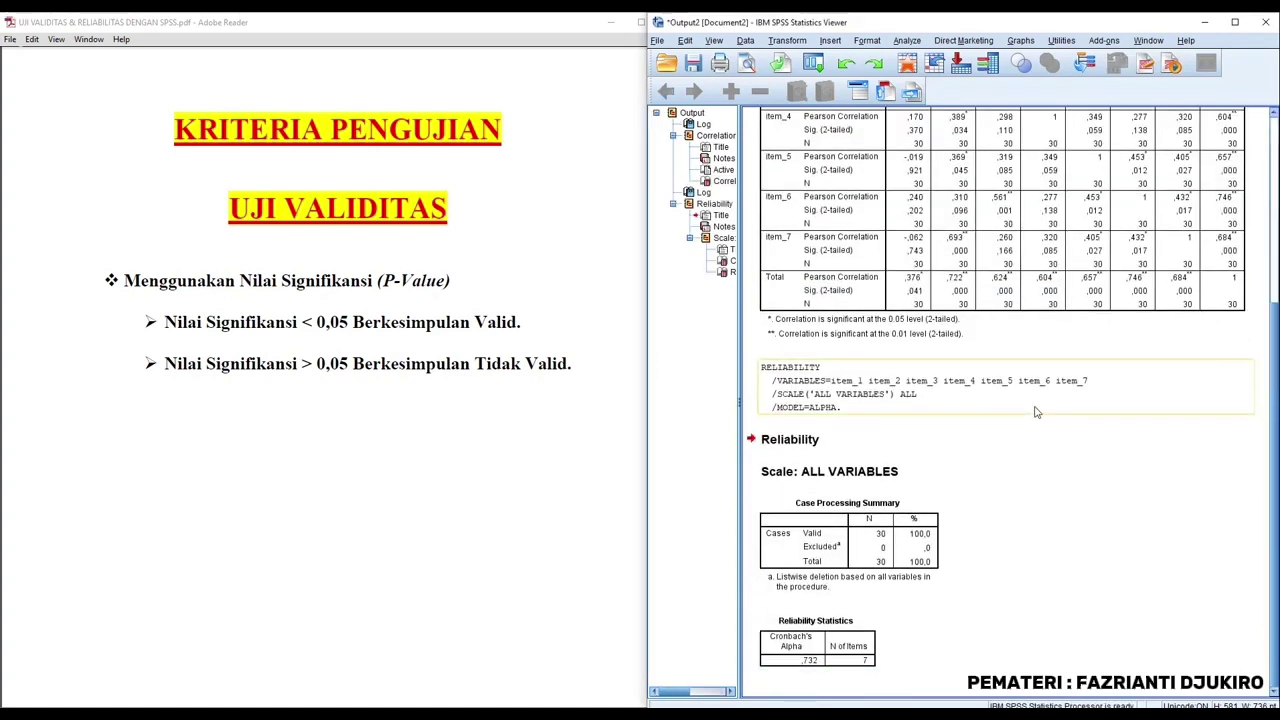
# - Compare Cronbach's Alpha in the Reliability Statistics table with the reliability test criterion in the PDF
pyautogui.click(845, 445)
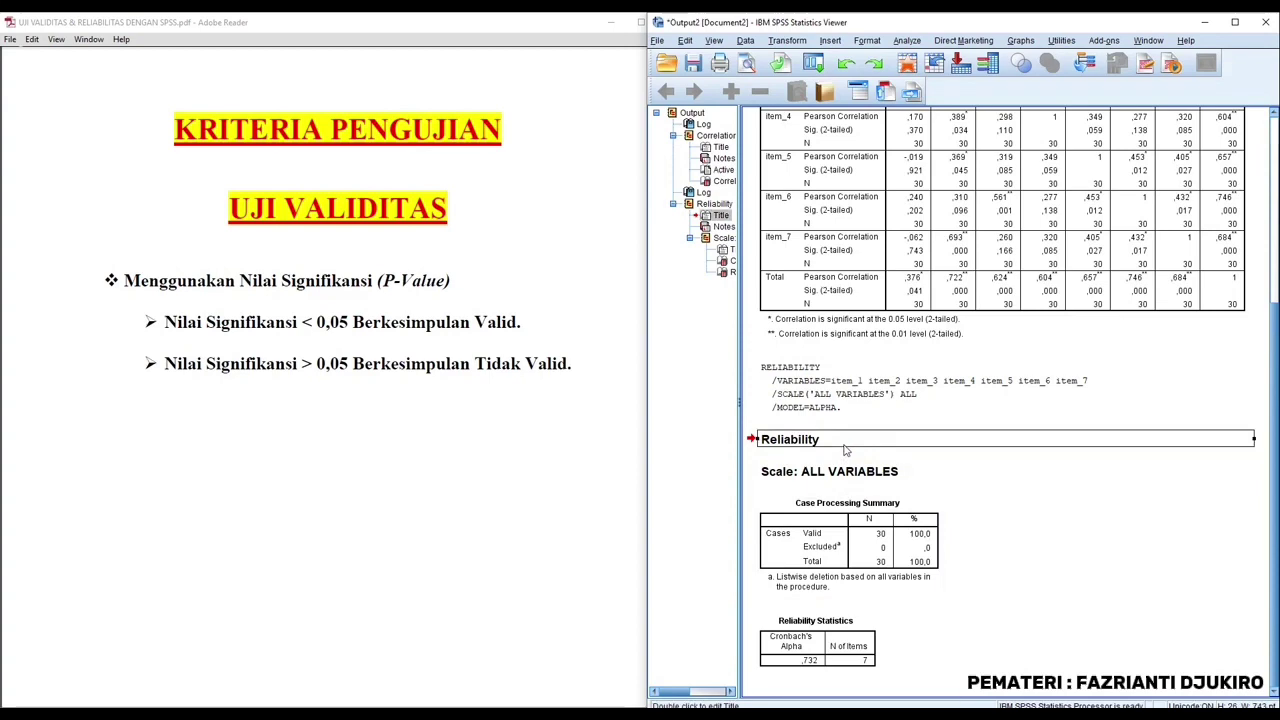
pyautogui.click(812, 647)
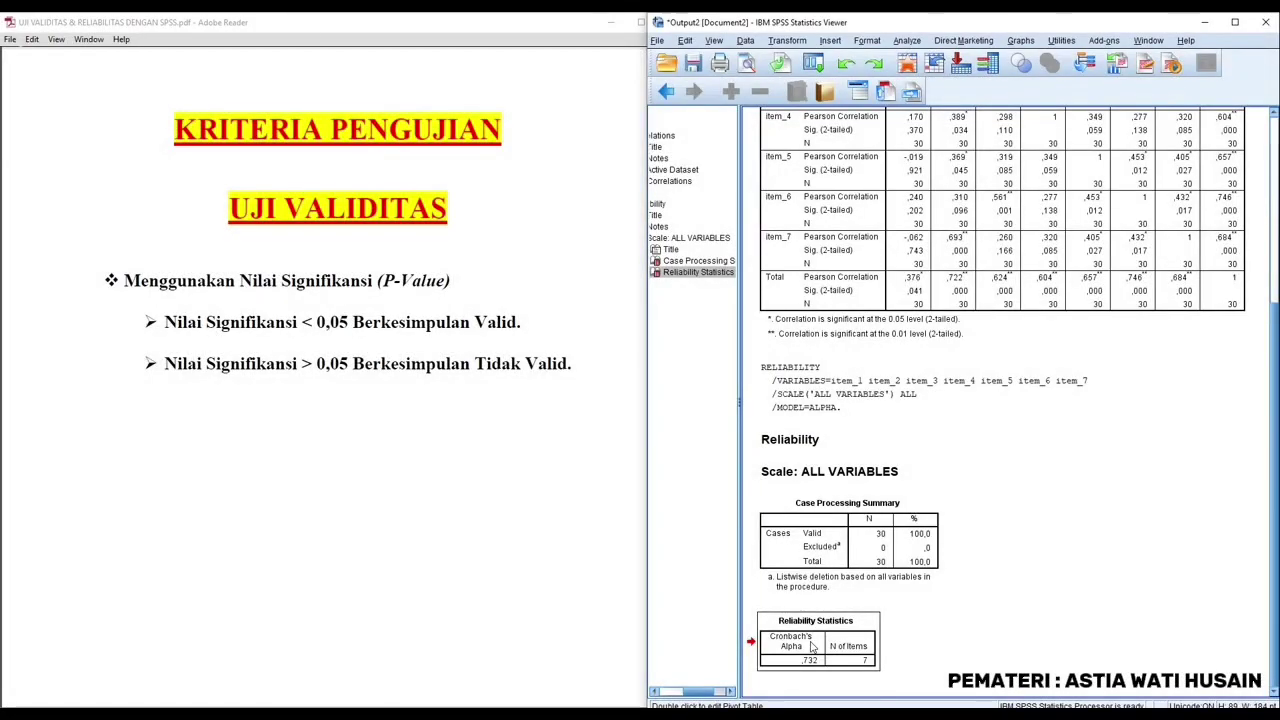
pyautogui.click(480, 570)
pyautogui.scroll(-10, 480, 570)
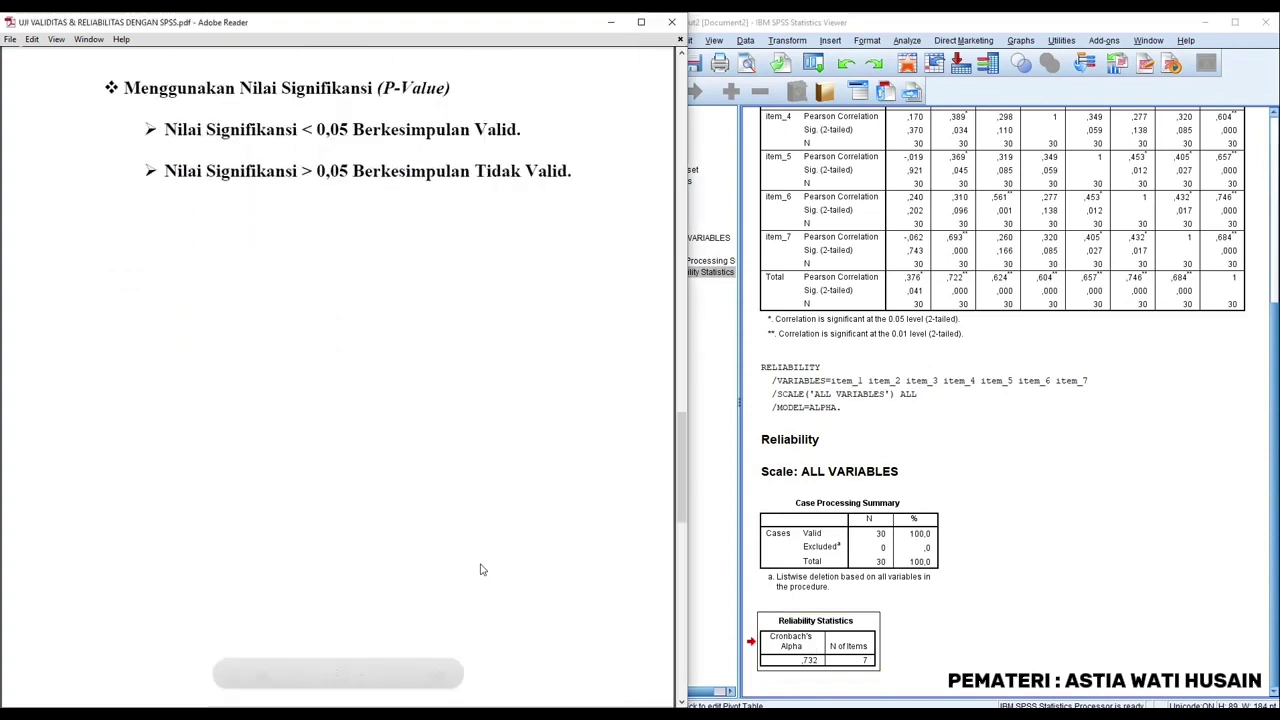
pyautogui.scroll(-4, 479, 563)
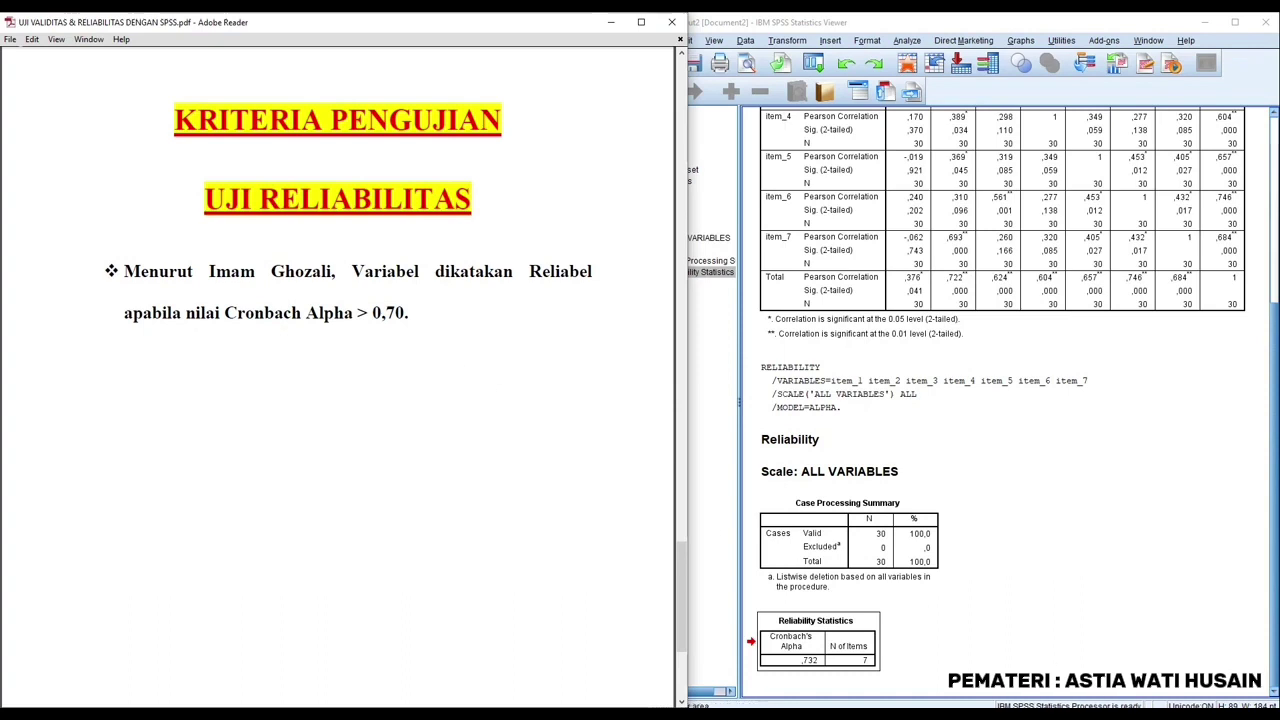
pyautogui.click(845, 650)
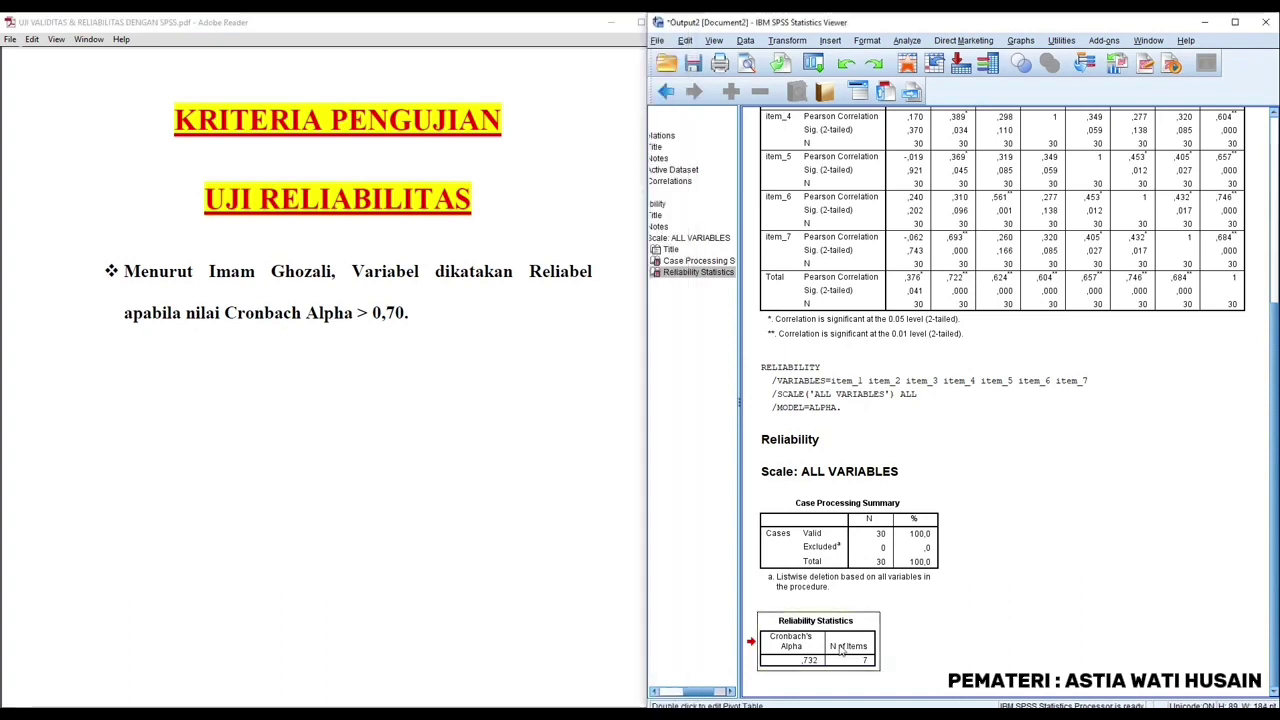